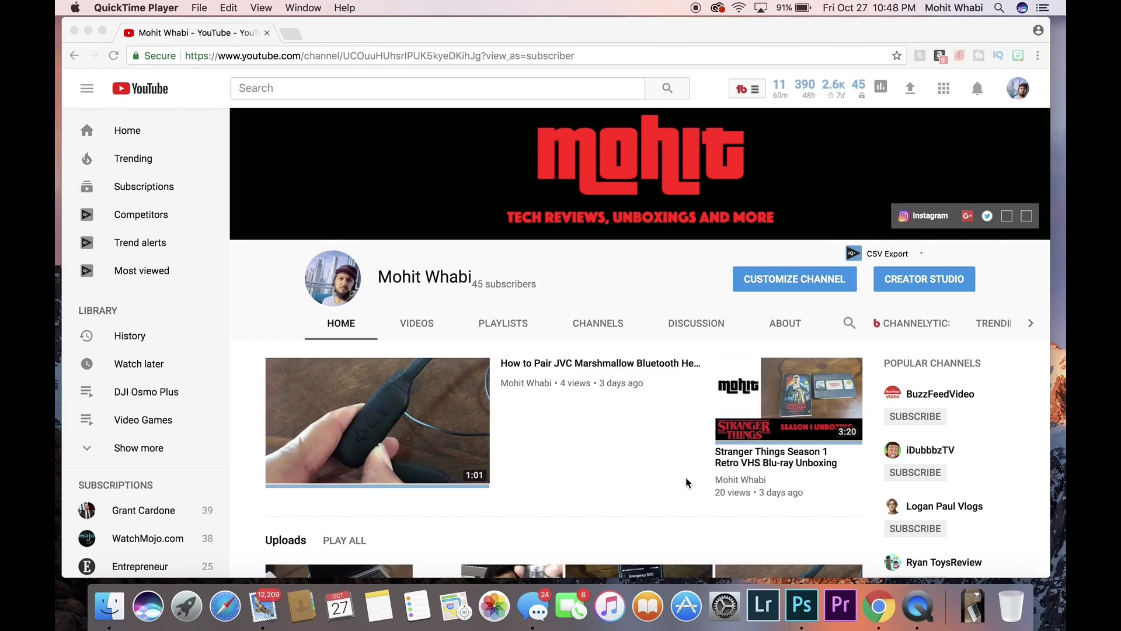
Go into the Displays pane of System Preferences from the Dock.
left_click(721, 616)
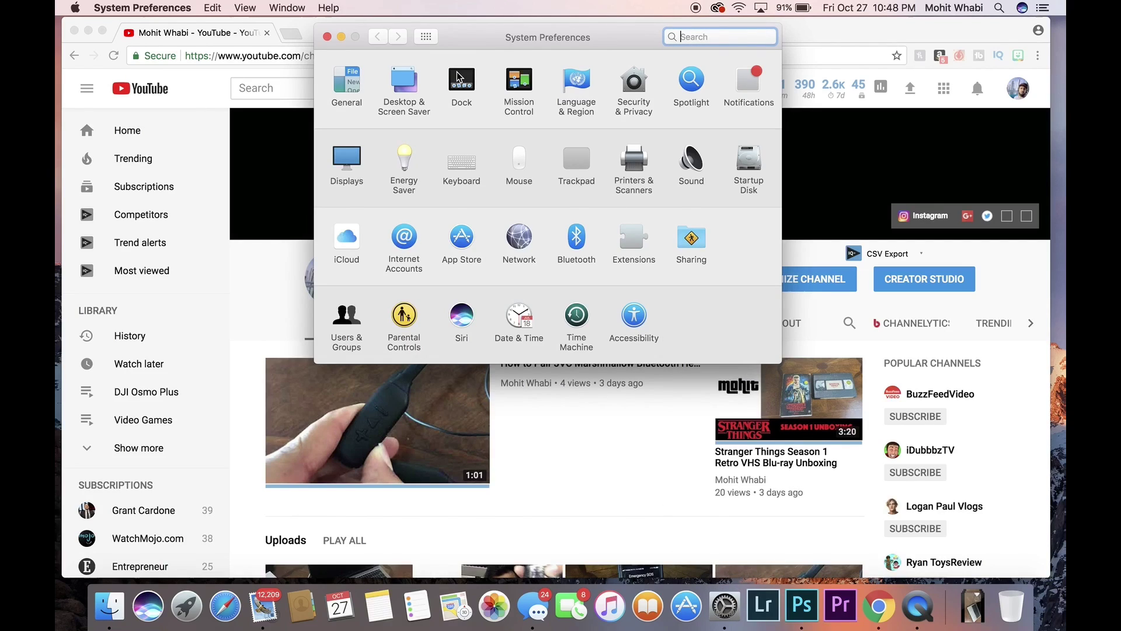
left_click(351, 158)
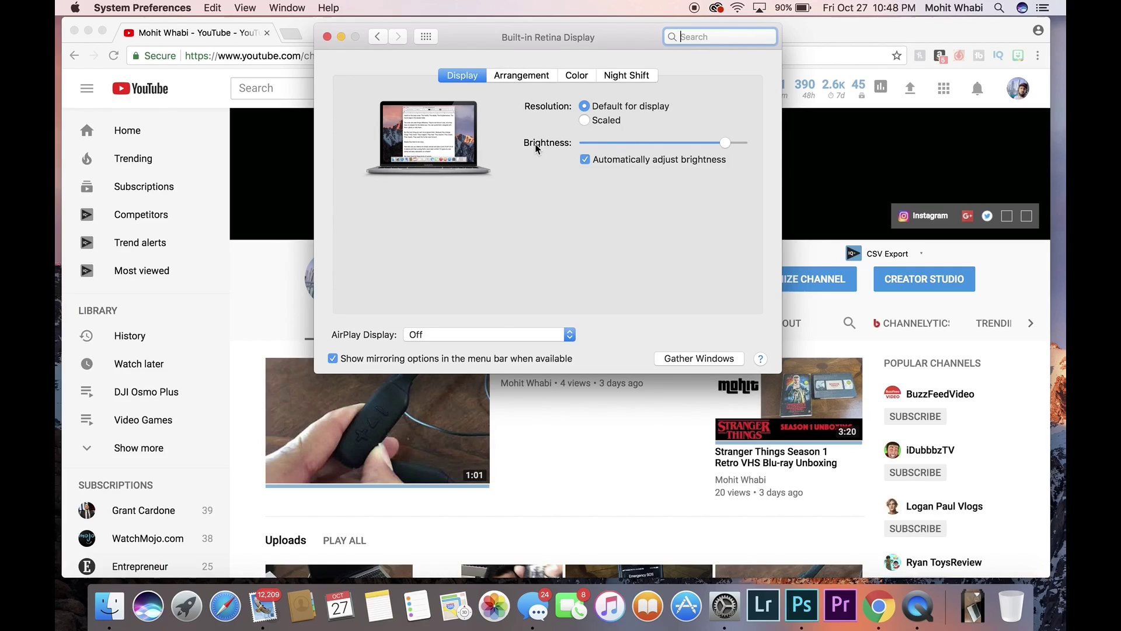
On the Arrangement view, drag the smaller display to the larger one's lower-right edge.
left_click(520, 76)
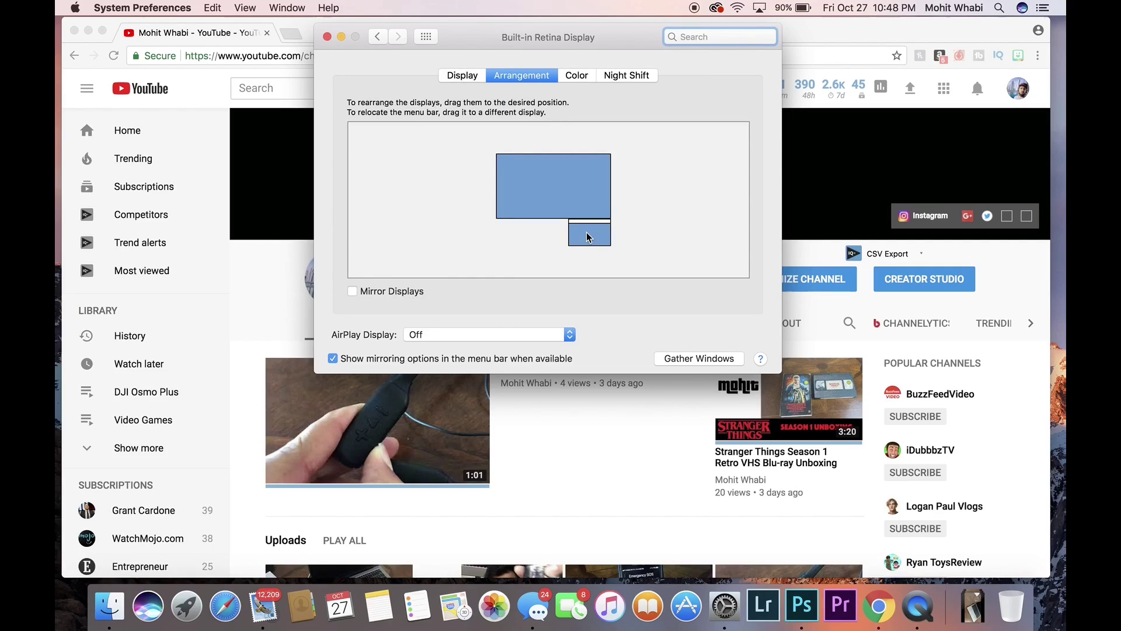
left_click_drag(587, 233, 622, 212)
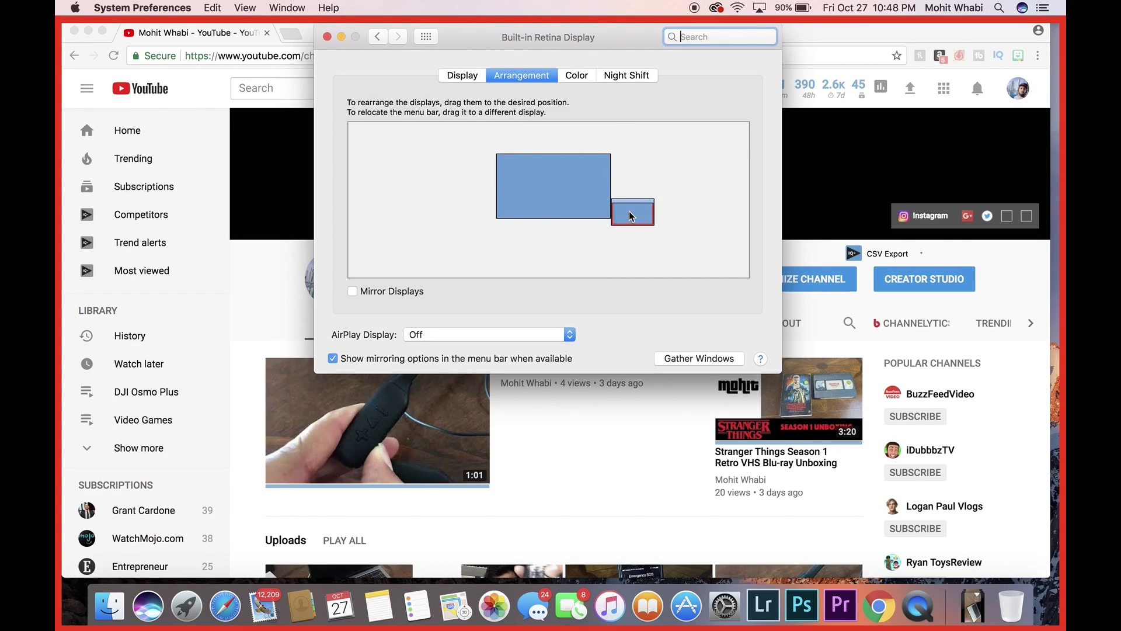
left_click_drag(628, 213, 567, 236)
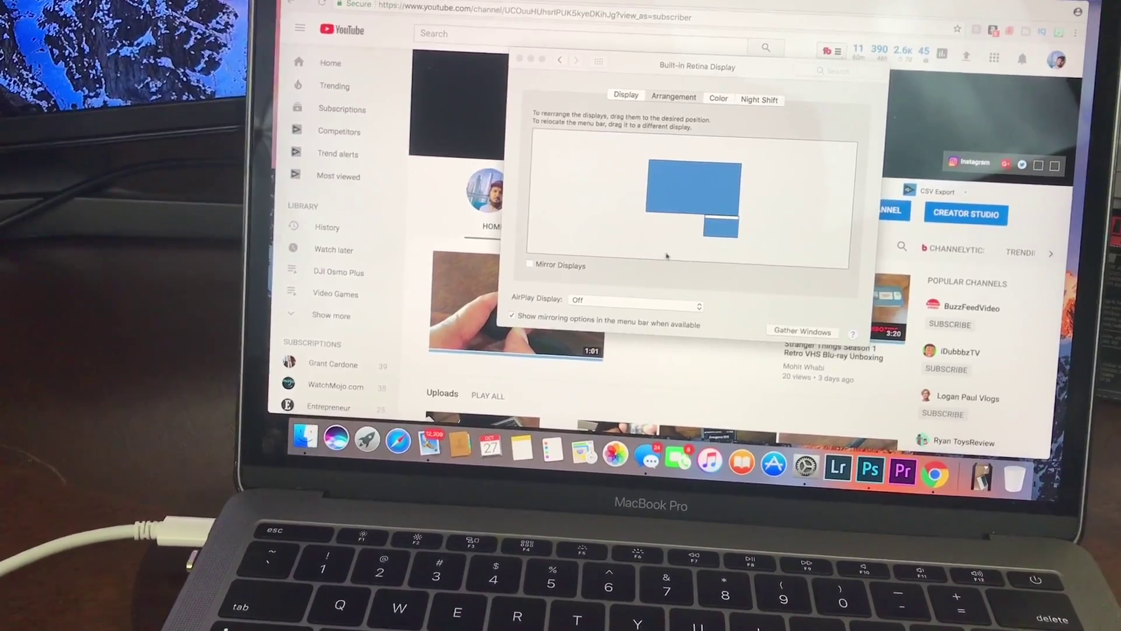
Refocus the Displays window and drag the smaller display to sit beneath the larger one.
left_click(712, 241)
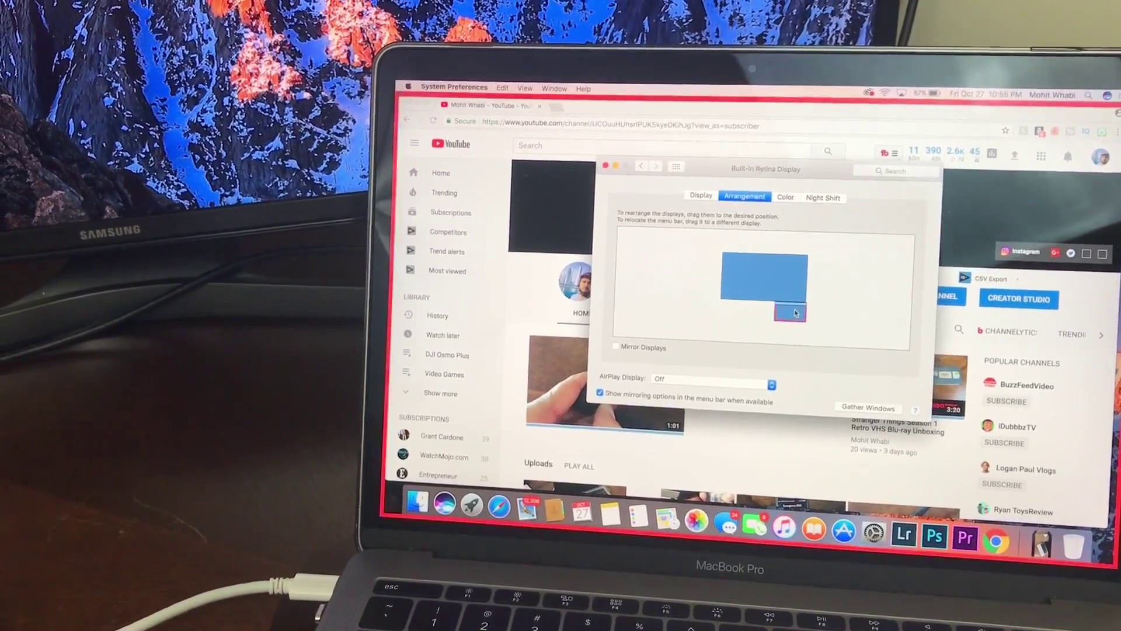
mouse_move(795, 312)
left_mouse_down()
mouse_move(825, 306)
mouse_move(806, 256)
mouse_move(713, 295)
mouse_move(763, 353)
left_mouse_up()
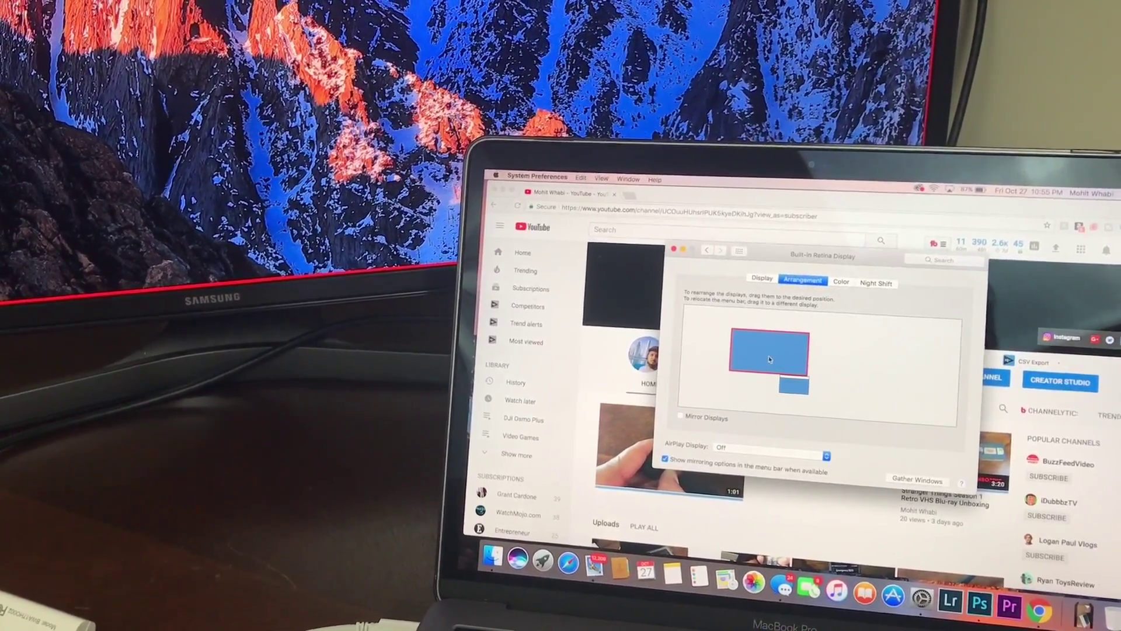
left_click_drag(761, 365, 761, 365)
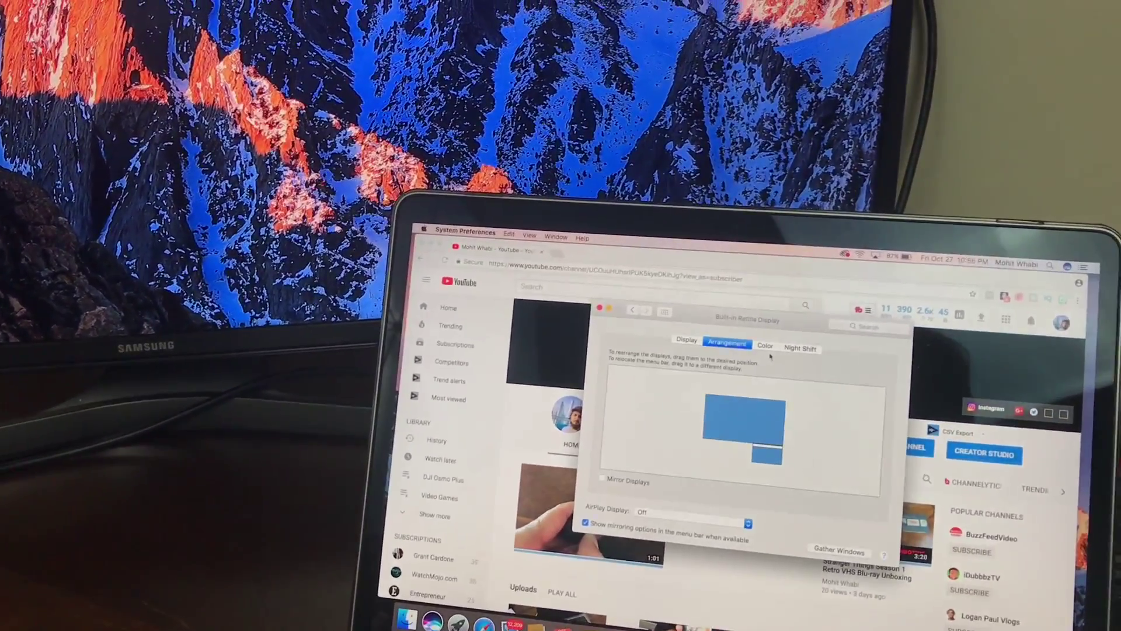
Switch the built-in display's settings to its colour profile list.
left_click(843, 336)
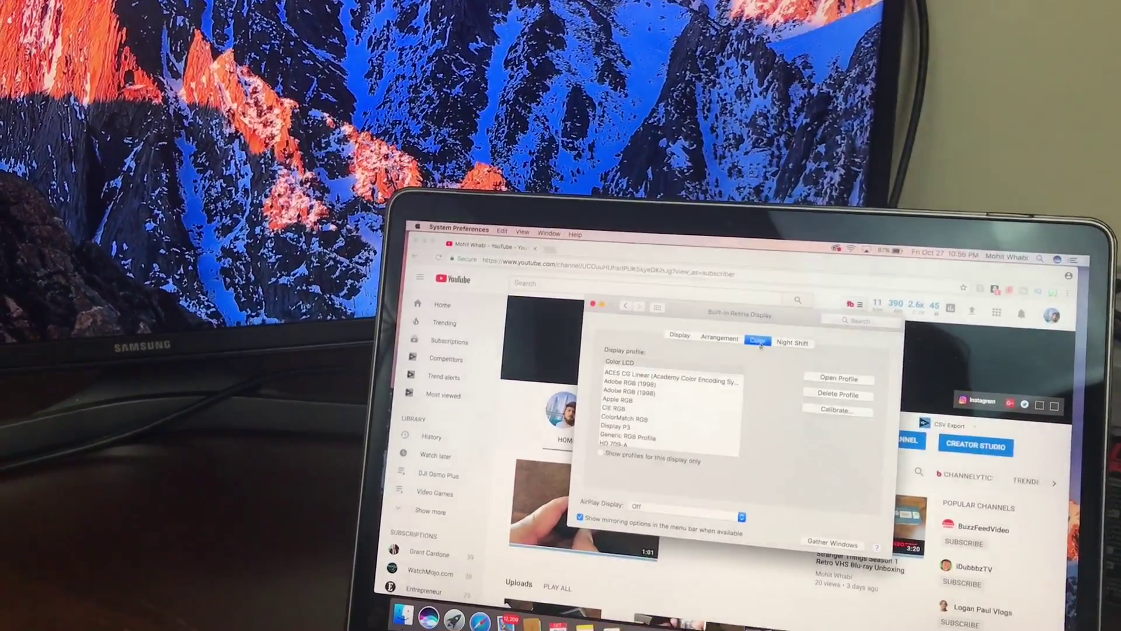